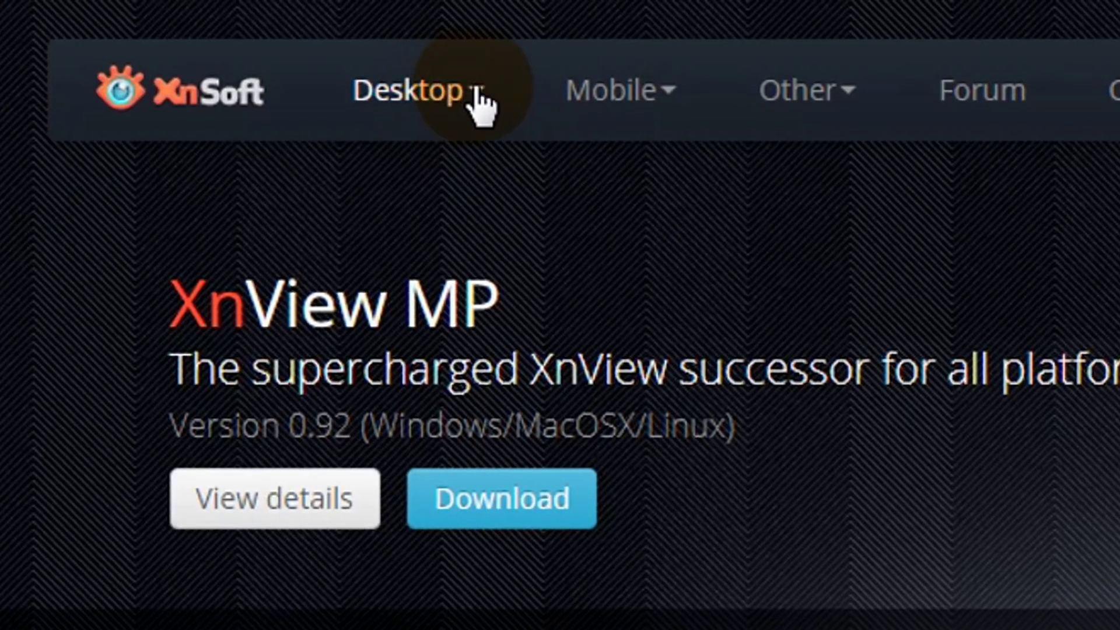
# Step: Open the XnView MP page on the XnSoft website and go to its download section
pyautogui.click(401, 68)
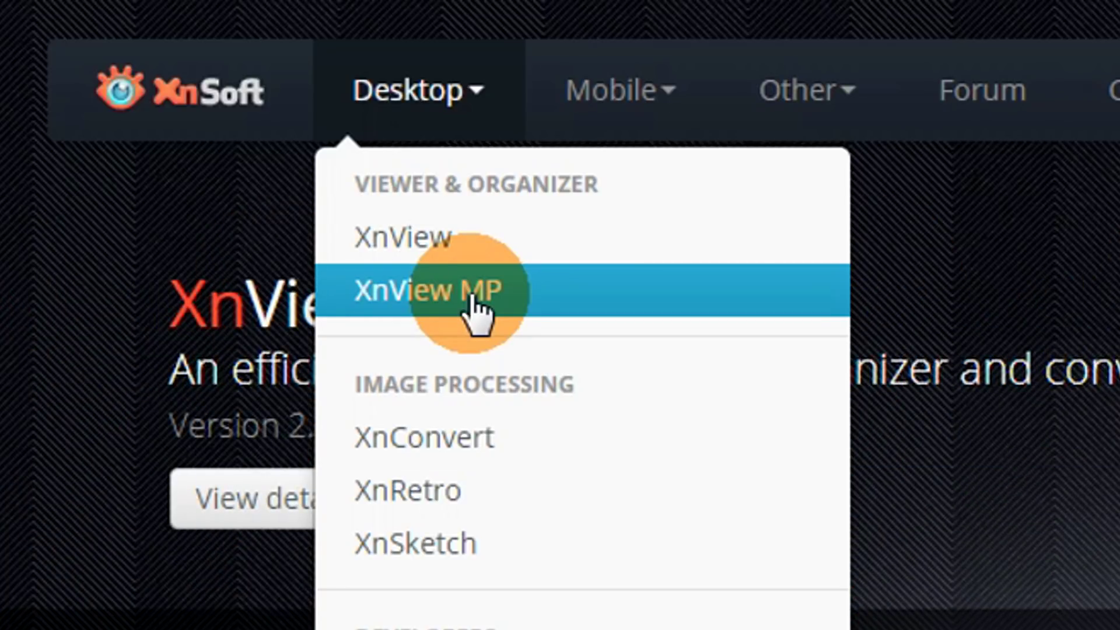
pyautogui.click(472, 299)
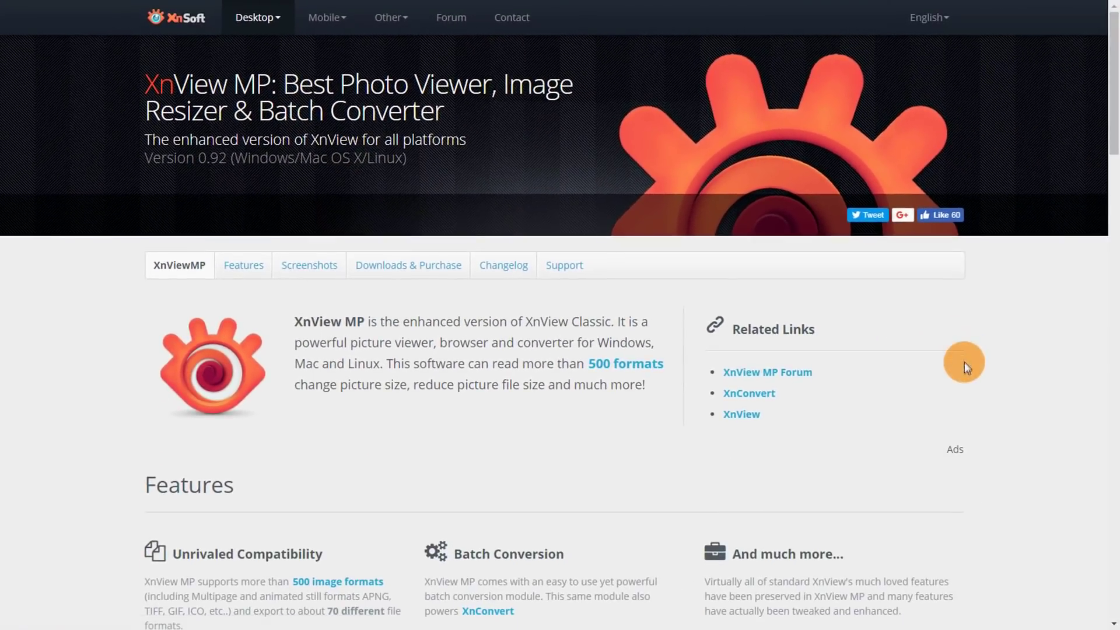
pyautogui.scroll(-10, 955, 366)
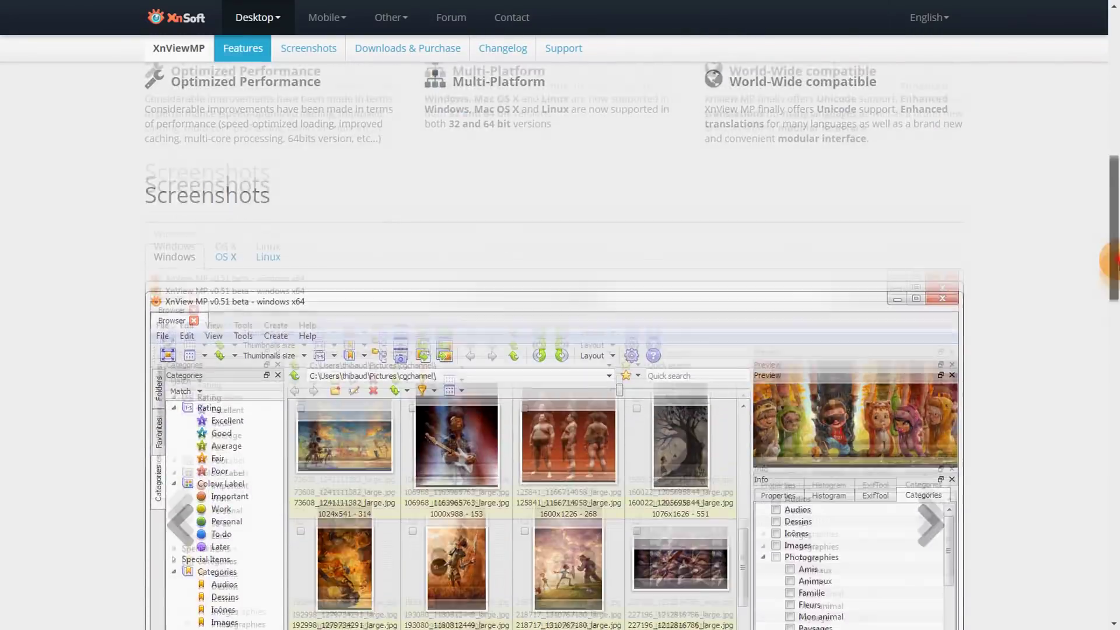
pyautogui.moveTo(1113, 260); pyautogui.dragTo(1112, 438)
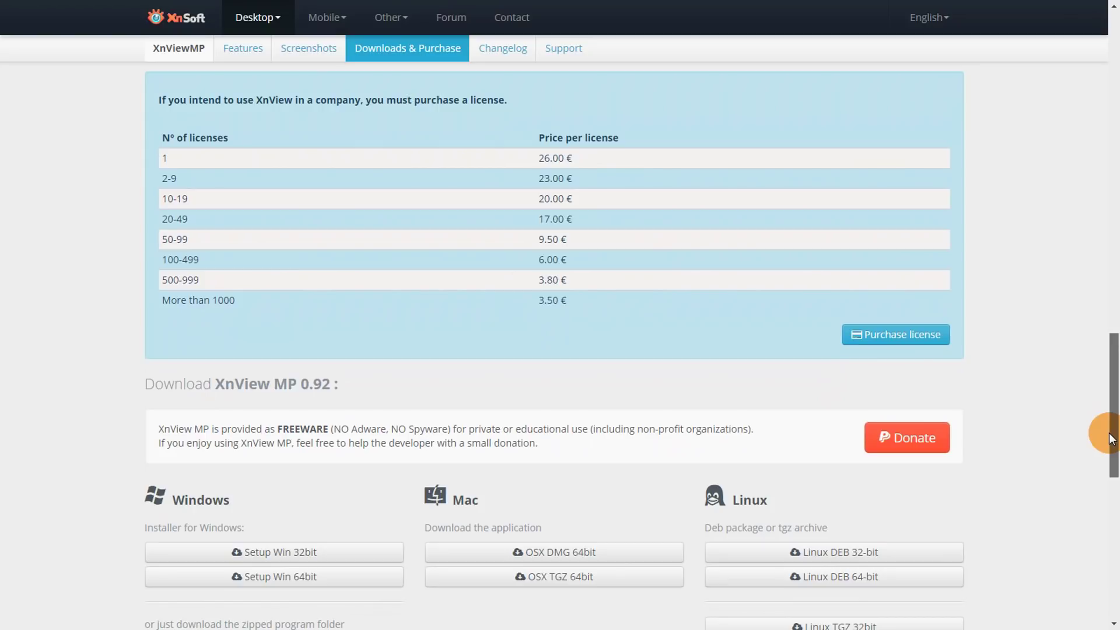
pyautogui.moveTo(1112, 439); pyautogui.dragTo(1113, 487)
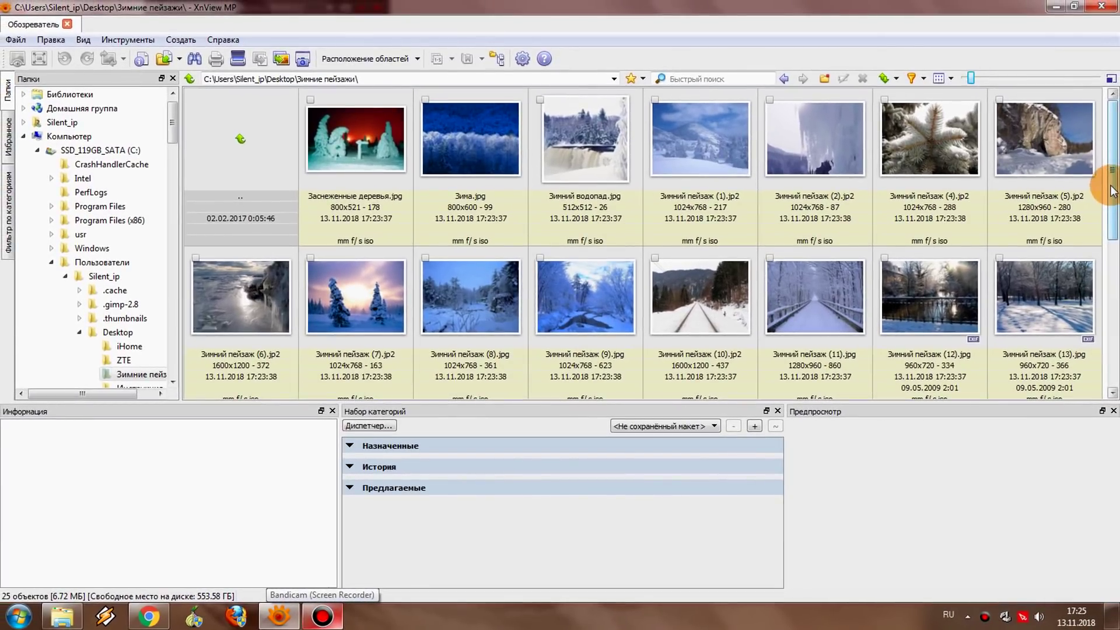
# Step: Duplicate the image Зимний пейзаж (4).jp2 by copying and pasting it within the Зимние пейзажи folder in XnView MP
pyautogui.moveTo(1112, 189)
pyautogui.mouseDown()
pyautogui.moveTo(1114, 366)
pyautogui.moveTo(1112, 169)
pyautogui.mouseUp()
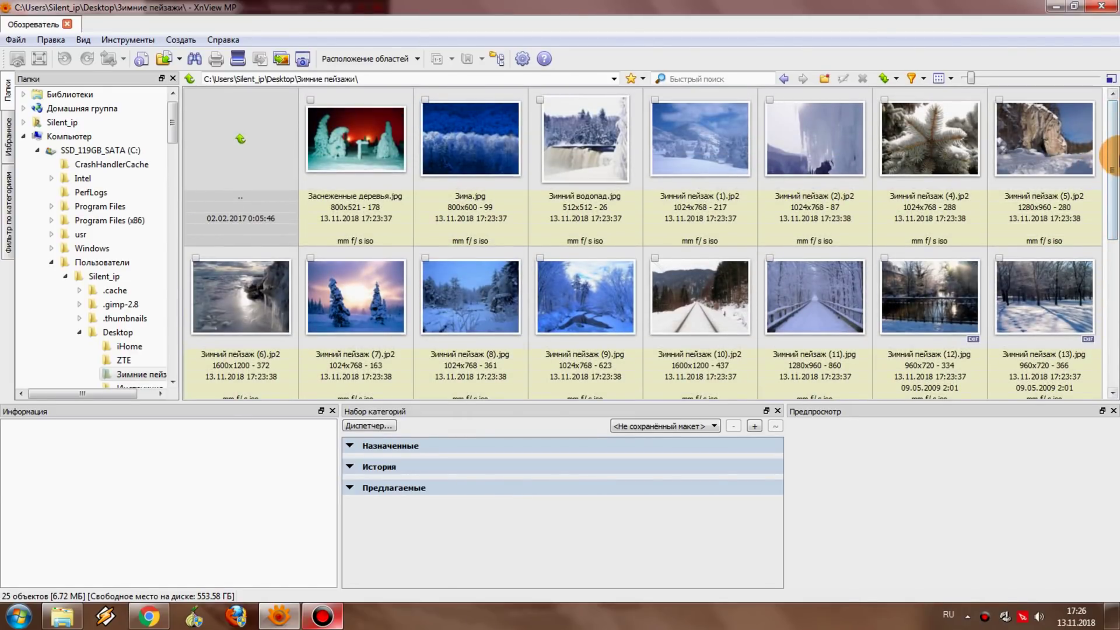
pyautogui.click(921, 139)
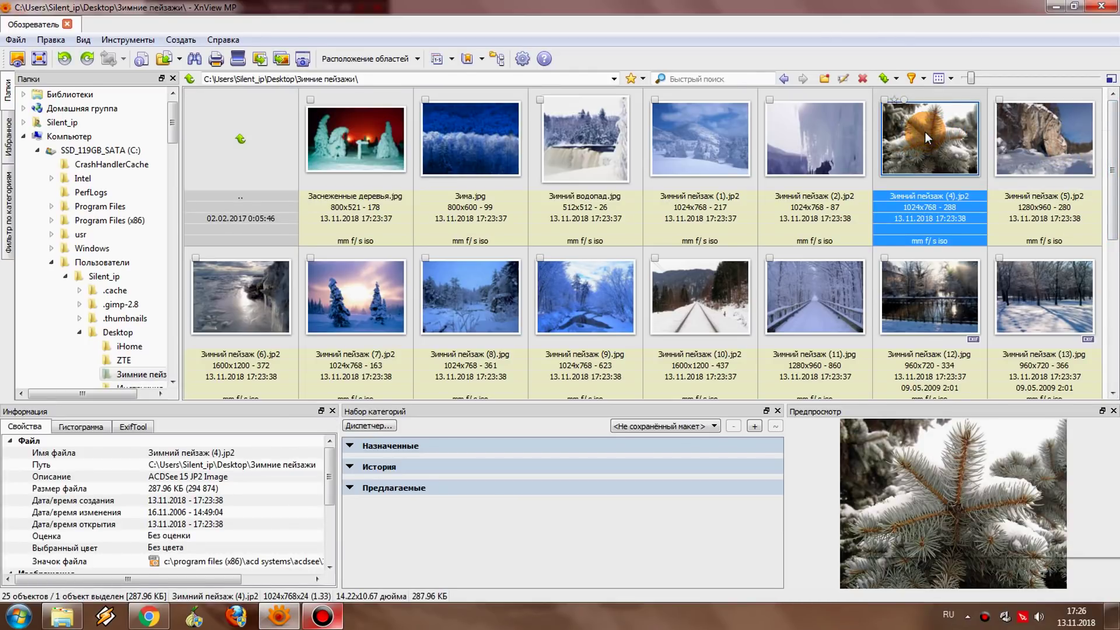
pyautogui.rightClick(925, 132)
pyautogui.click(899, 244)
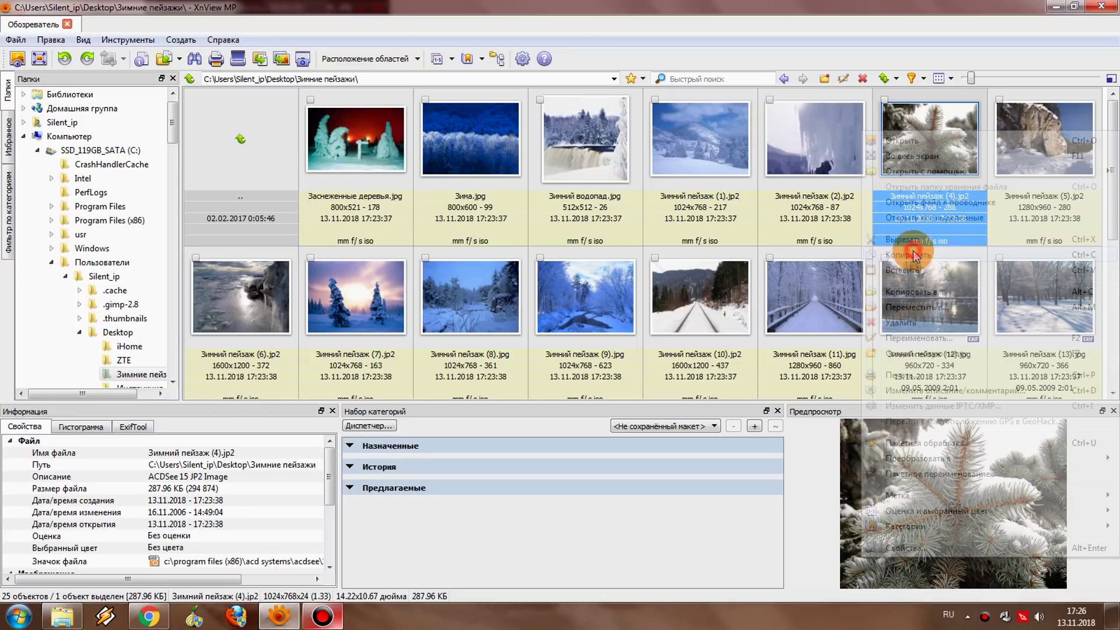
pyautogui.scroll(-5, 1105, 146)
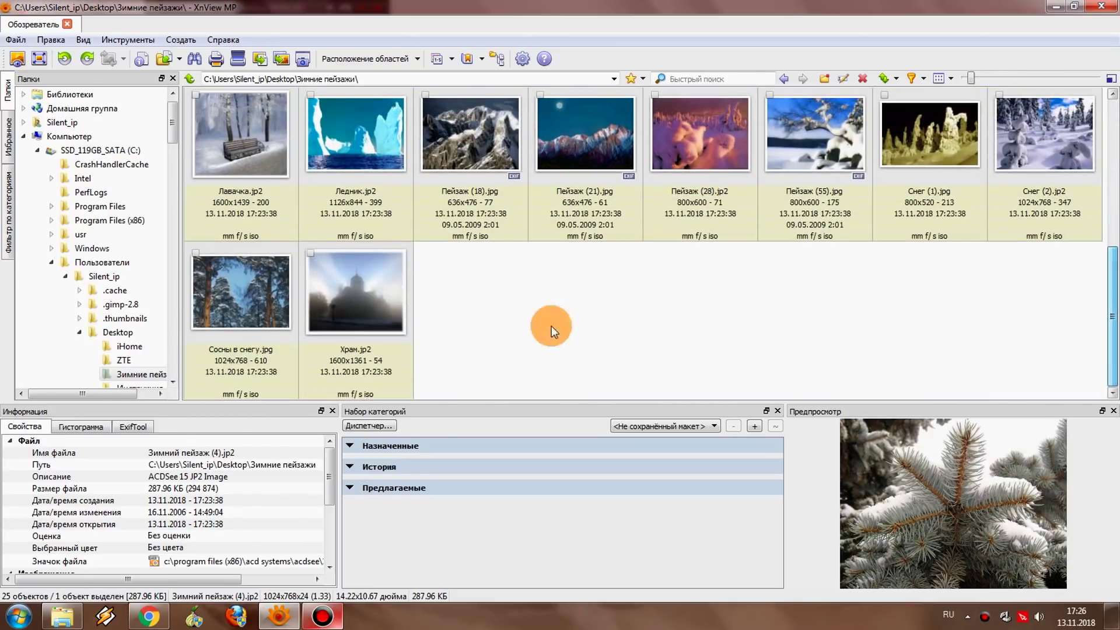
pyautogui.rightClick(514, 323)
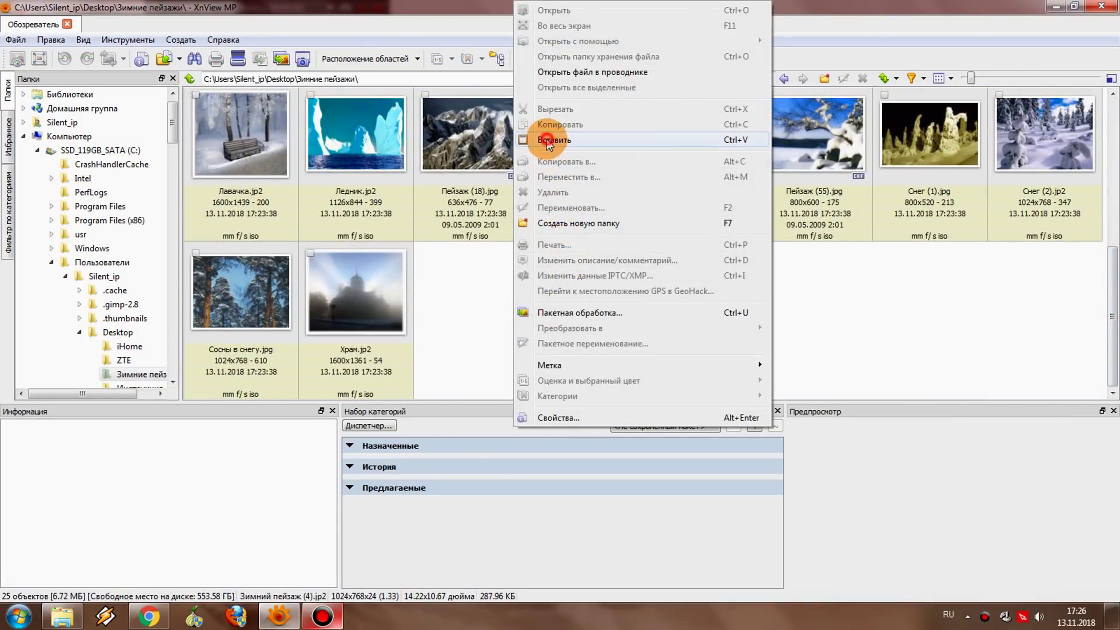
pyautogui.click(546, 140)
# Step: Rename the pasted fir branch image as 555, keeping the jp2 extension, and deselect it
pyautogui.press('F2')
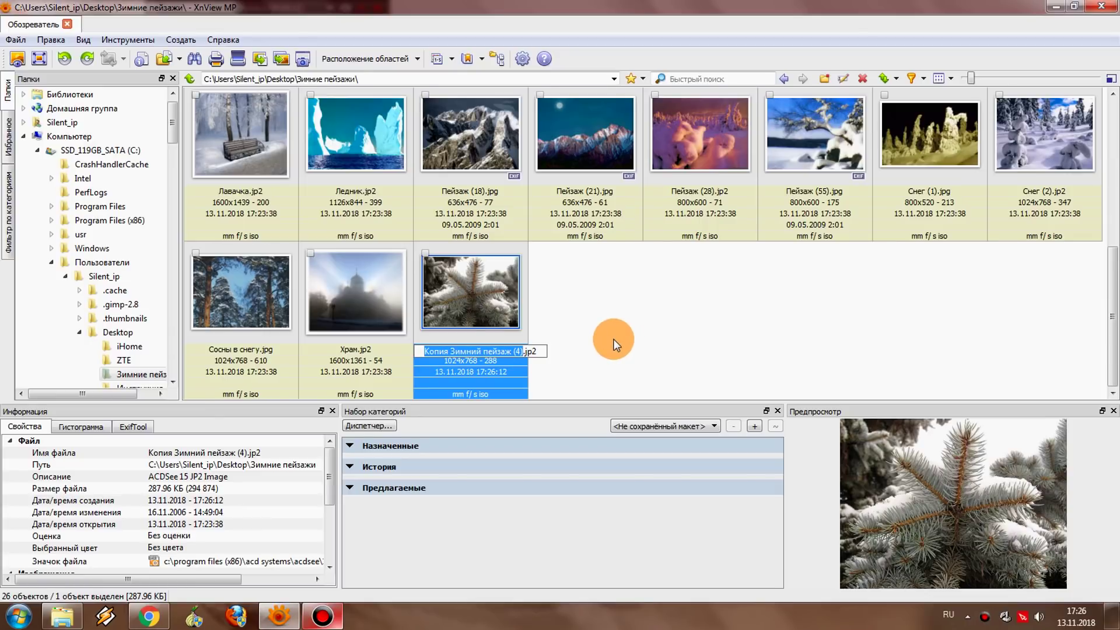
pyautogui.write('555')
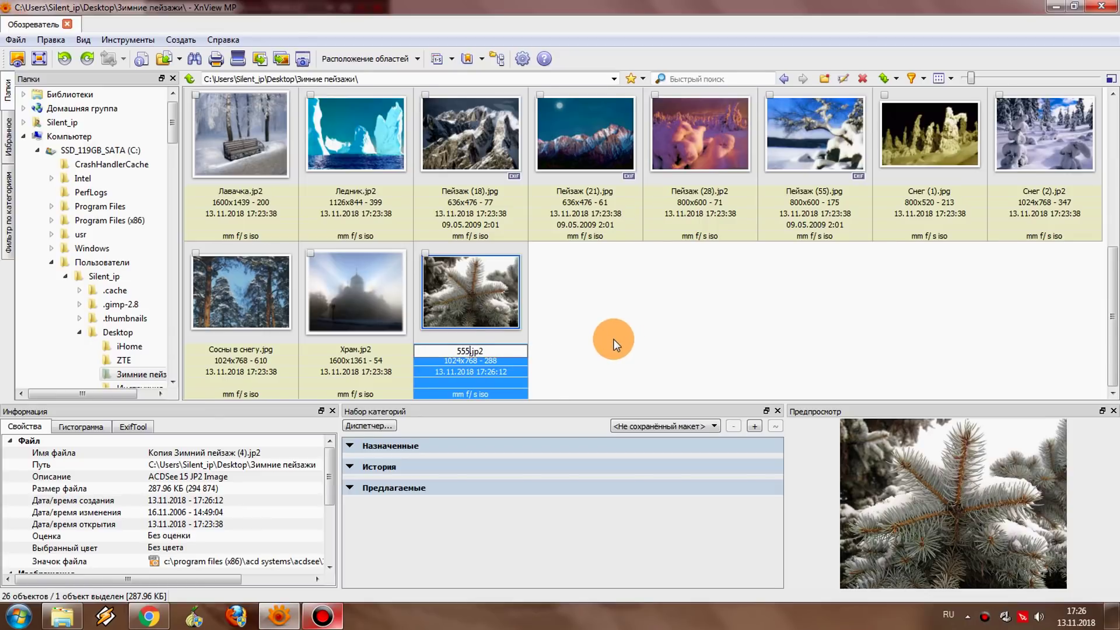
pyautogui.press('Return')
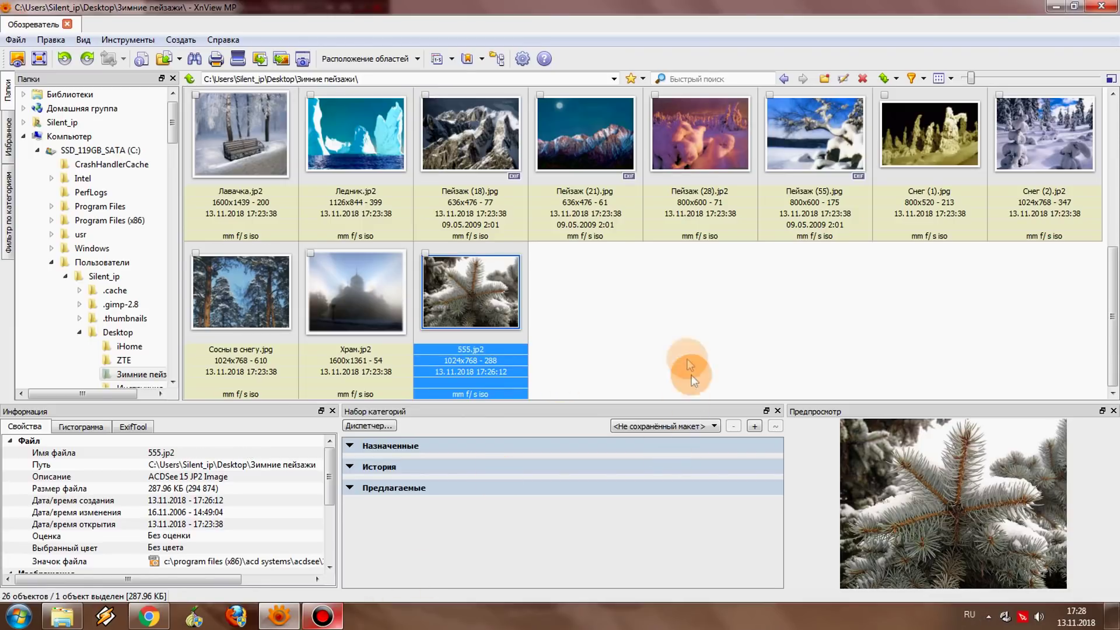
pyautogui.click(668, 326)
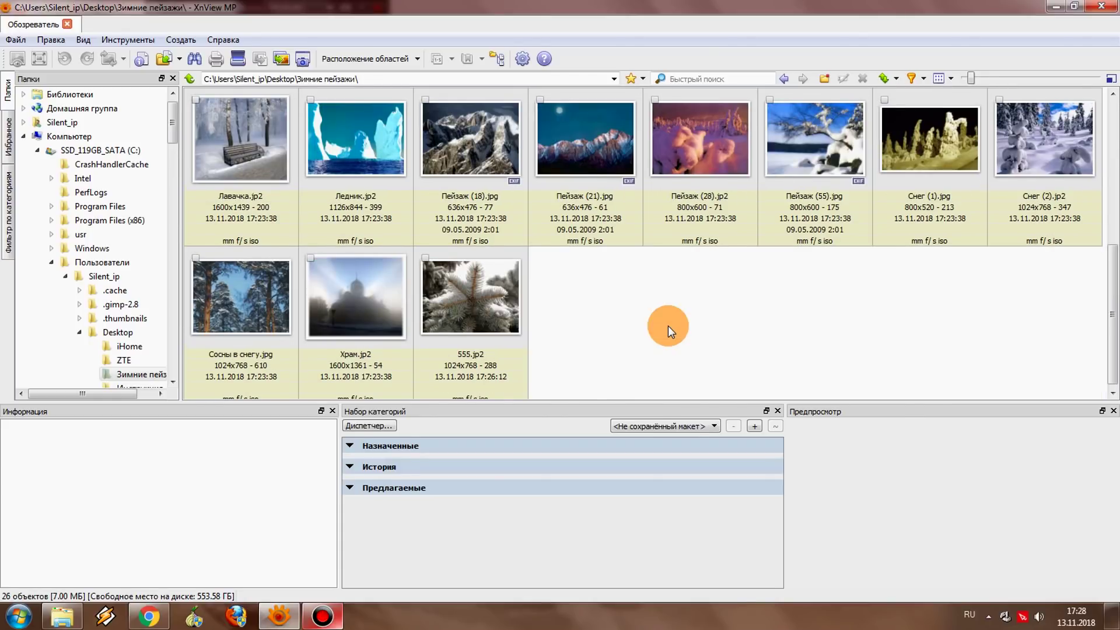
# Step: Copy the snowy bench image to the clipboard and open the Лавочка file from the Зимние пейзажи folder in Photoshop
pyautogui.rightClick(226, 147)
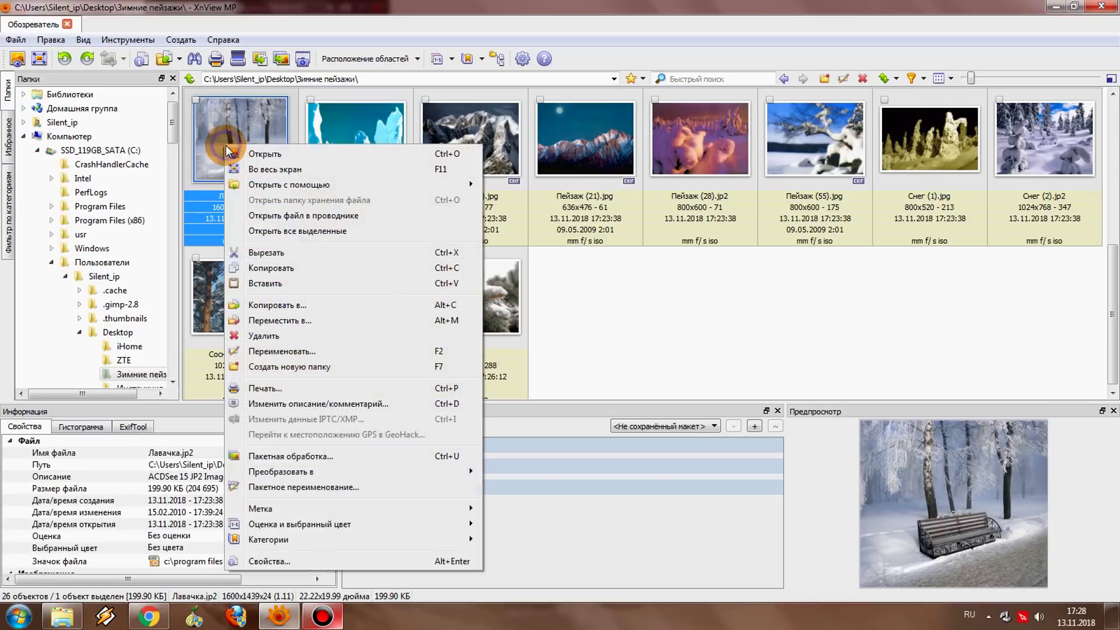
pyautogui.click(251, 268)
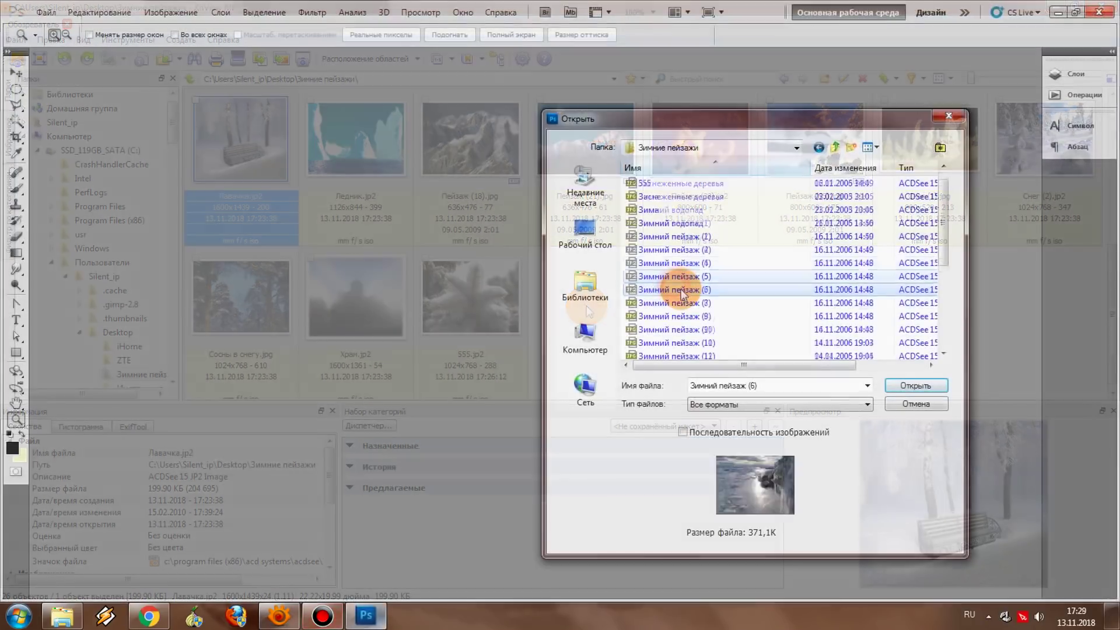
pyautogui.scroll(-2, 665, 288)
pyautogui.click(671, 303)
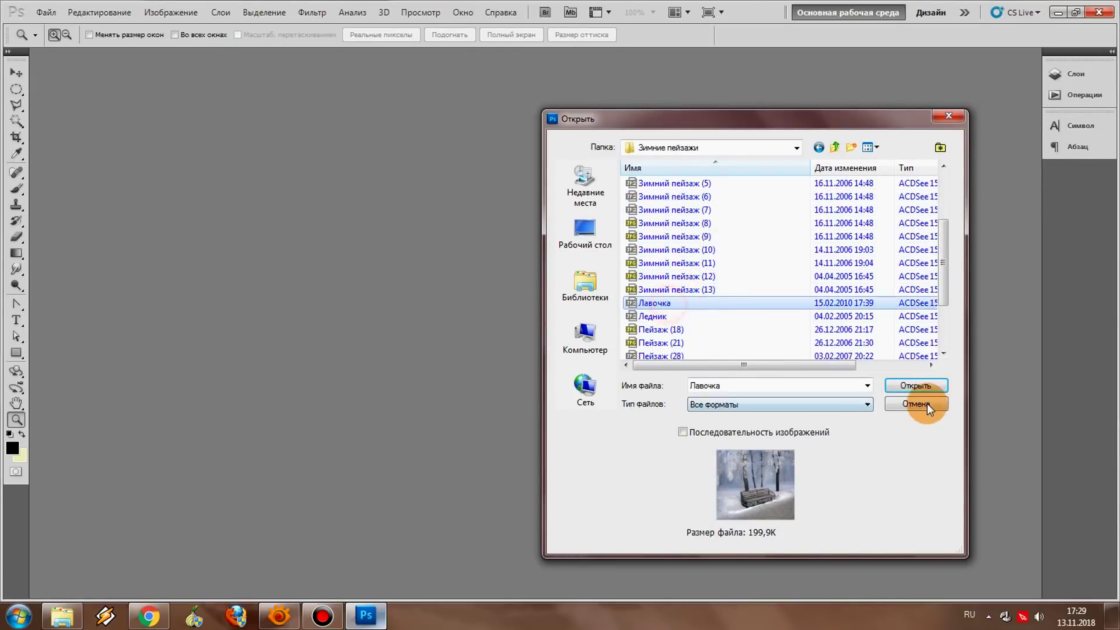
pyautogui.click(914, 386)
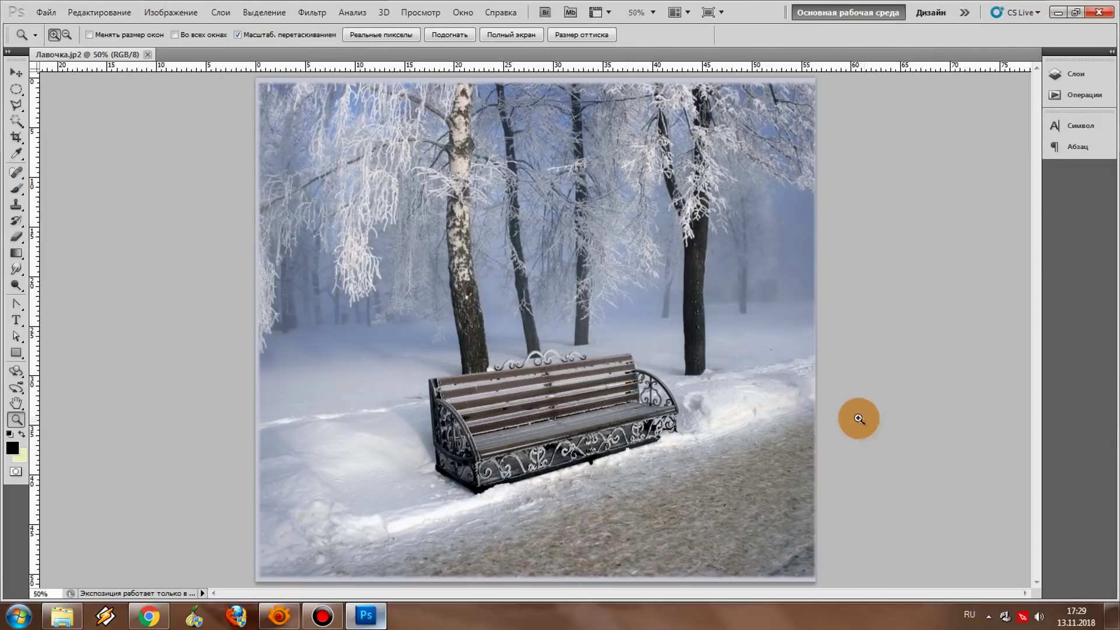
# Step: Apply the Lens Correction filter (Коррекция дисторсии), straightening the bench photo along a near-horizontal line across the snow behind the bench
pyautogui.click(312, 12)
pyautogui.click(348, 80)
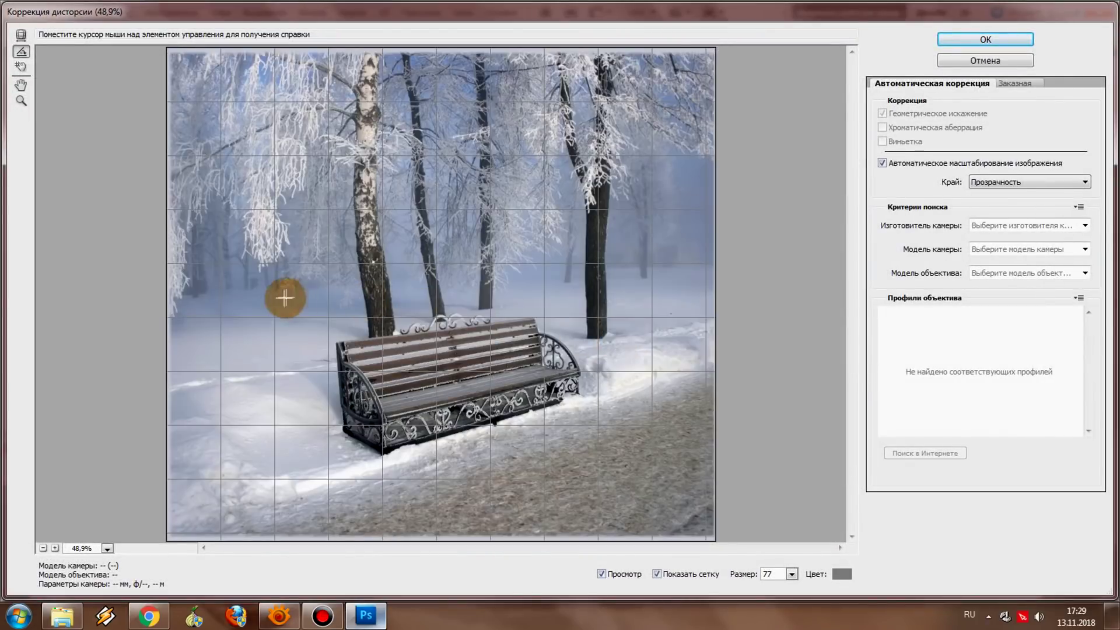
pyautogui.moveTo(252, 292); pyautogui.dragTo(664, 298)
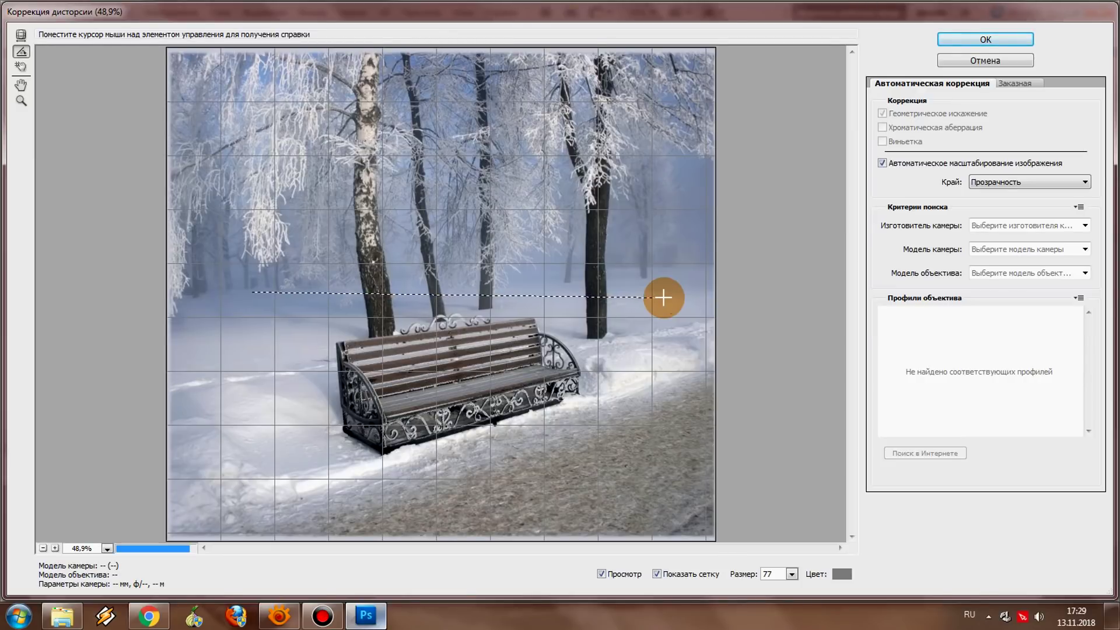
pyautogui.moveTo(232, 290); pyautogui.dragTo(692, 301)
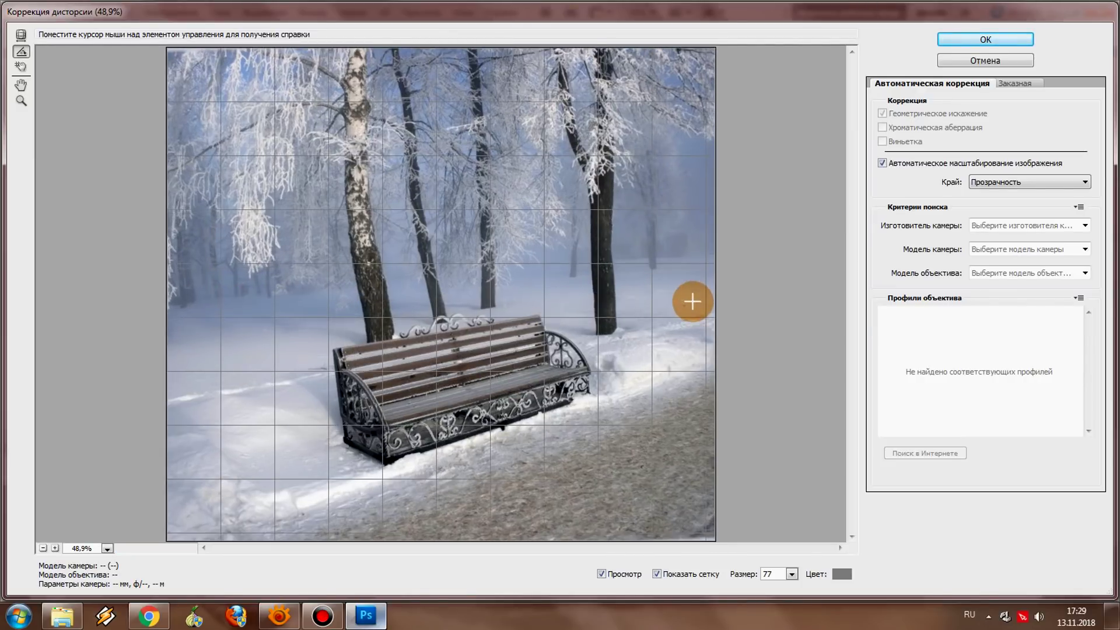
pyautogui.click(978, 40)
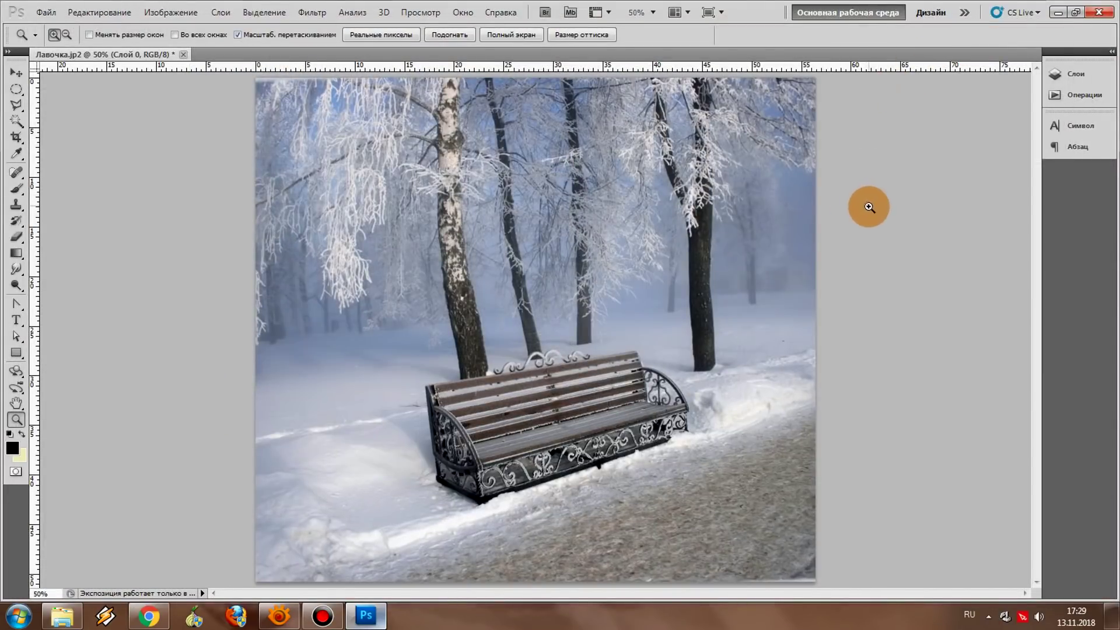
# Step: Undo the lens correction and restore it to compare the bench photo before and after
pyautogui.hotkey('ctrl', 'z')
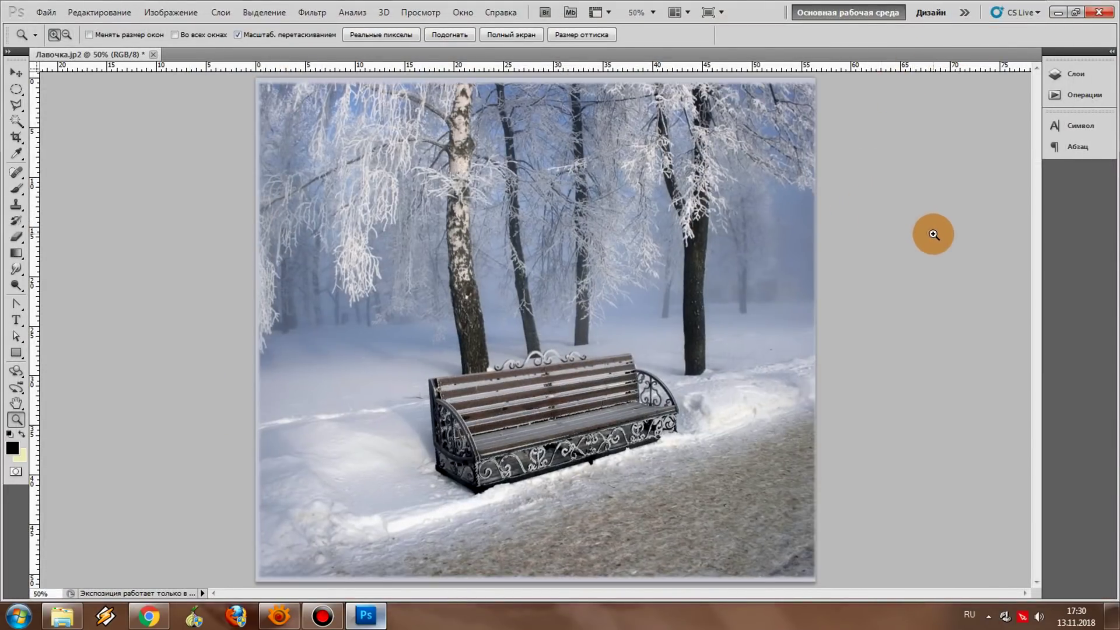
pyautogui.click(70, 12)
pyautogui.click(88, 31)
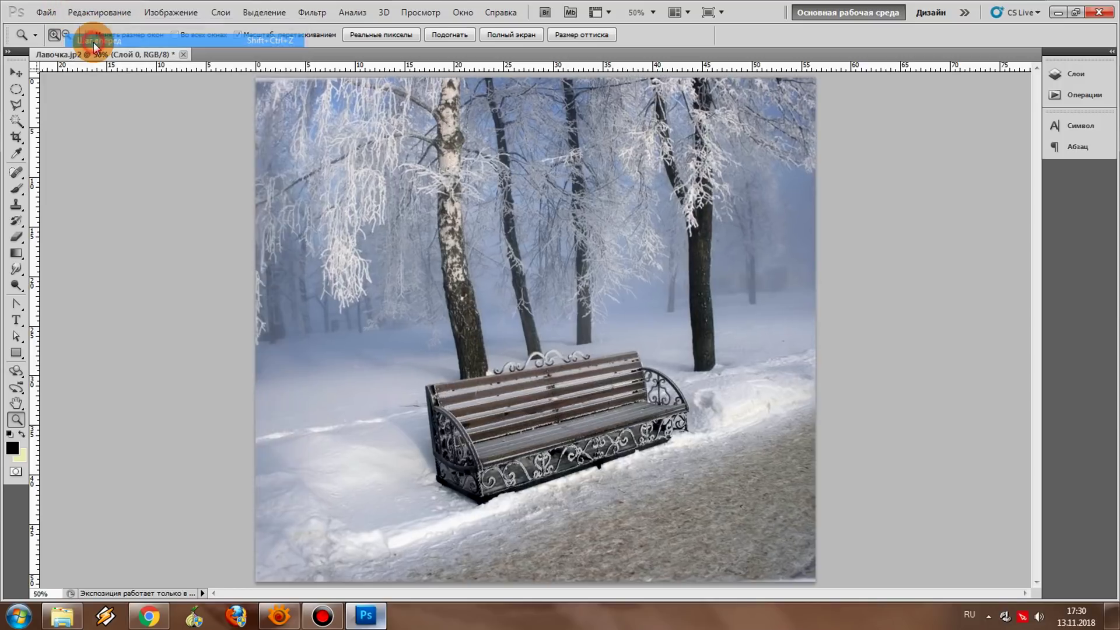
# Step: Save a copy of the corrected bench photo in PNG format as 666 in the Зимние пейзажи folder
pyautogui.click(46, 12)
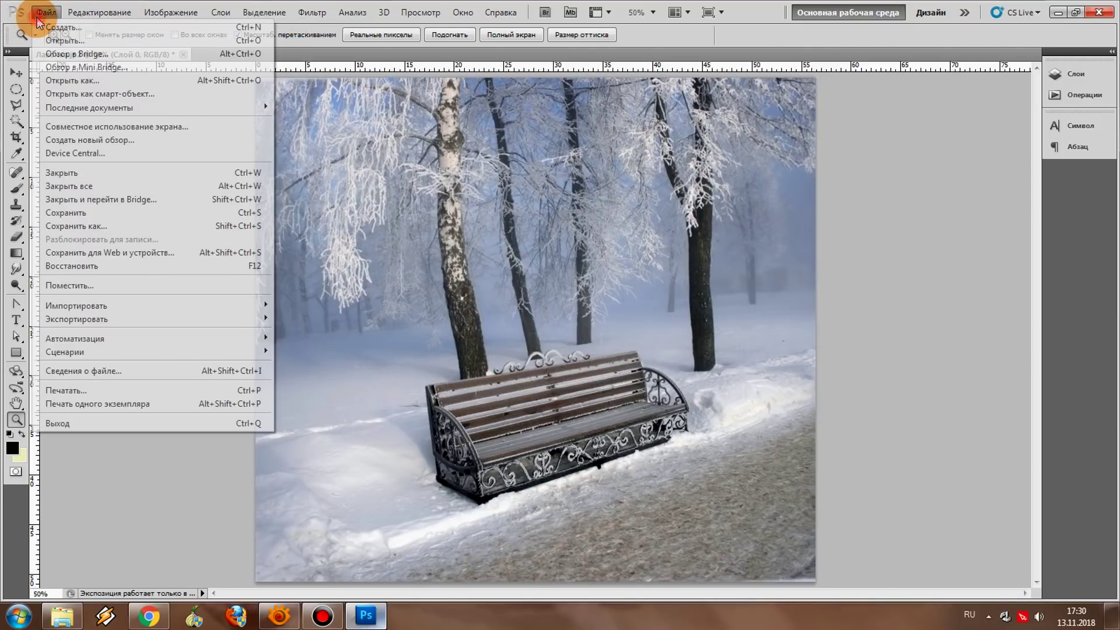
pyautogui.click(131, 226)
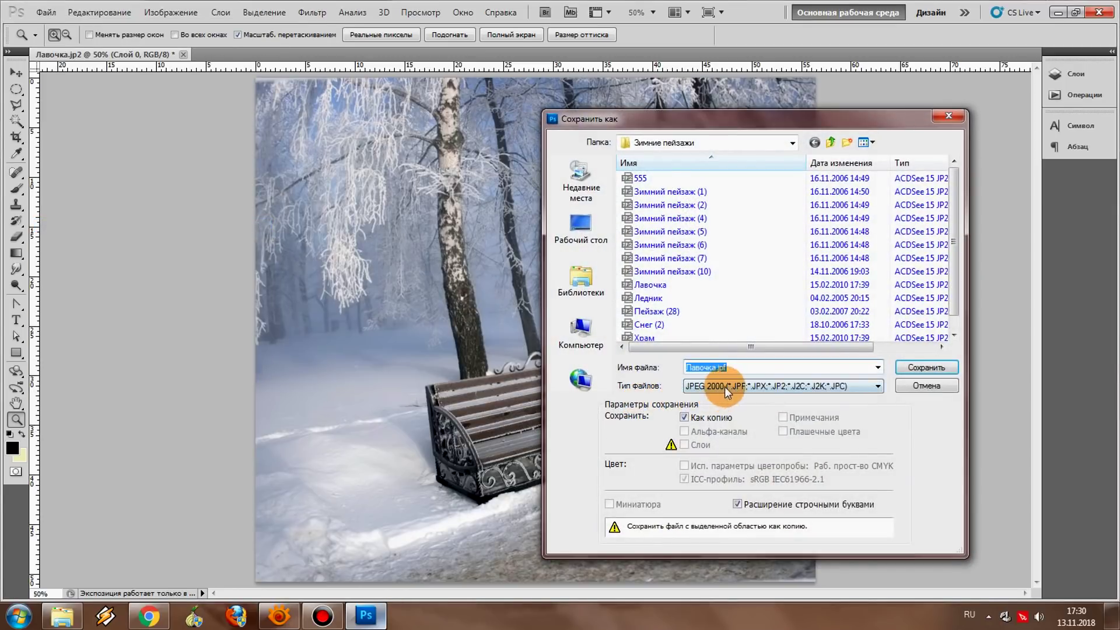
pyautogui.click(729, 386)
pyautogui.click(706, 535)
pyautogui.doubleClick(698, 369)
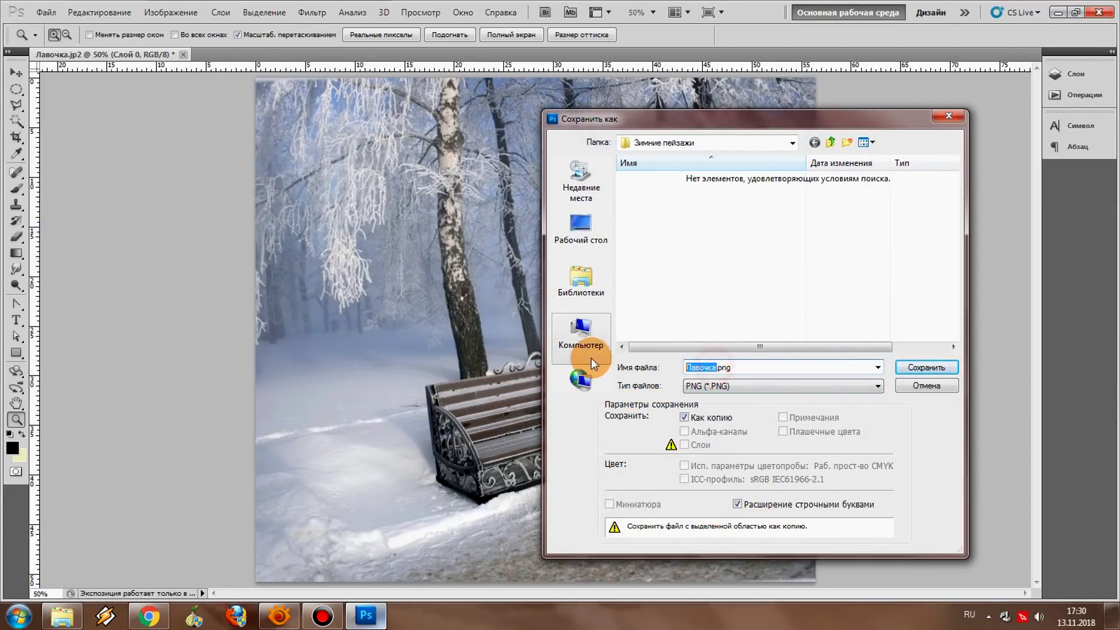
pyautogui.write('666')
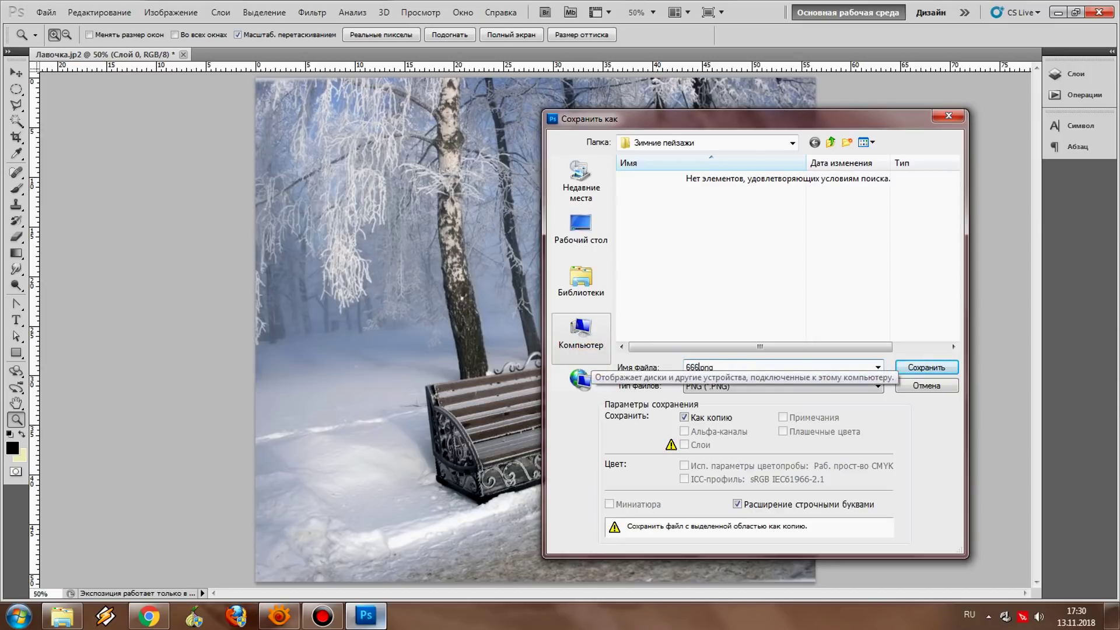
pyautogui.click(926, 368)
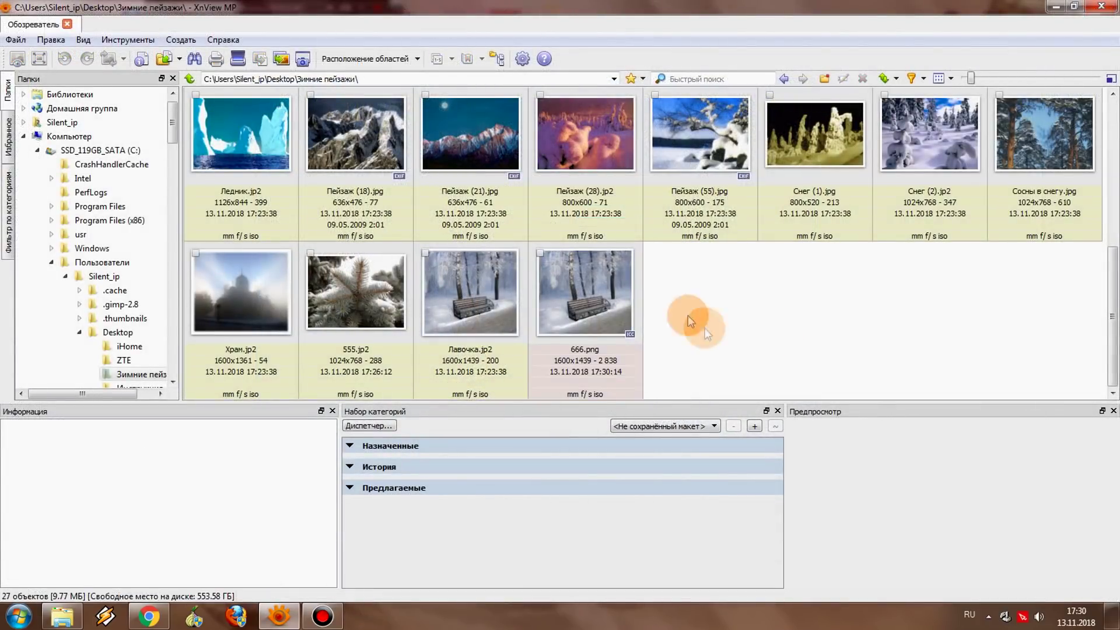
# Step: Select all images in the Зимние пейзажи folder in XnView MP and open the similar files search (Найти похожие файлы)
pyautogui.click(601, 141)
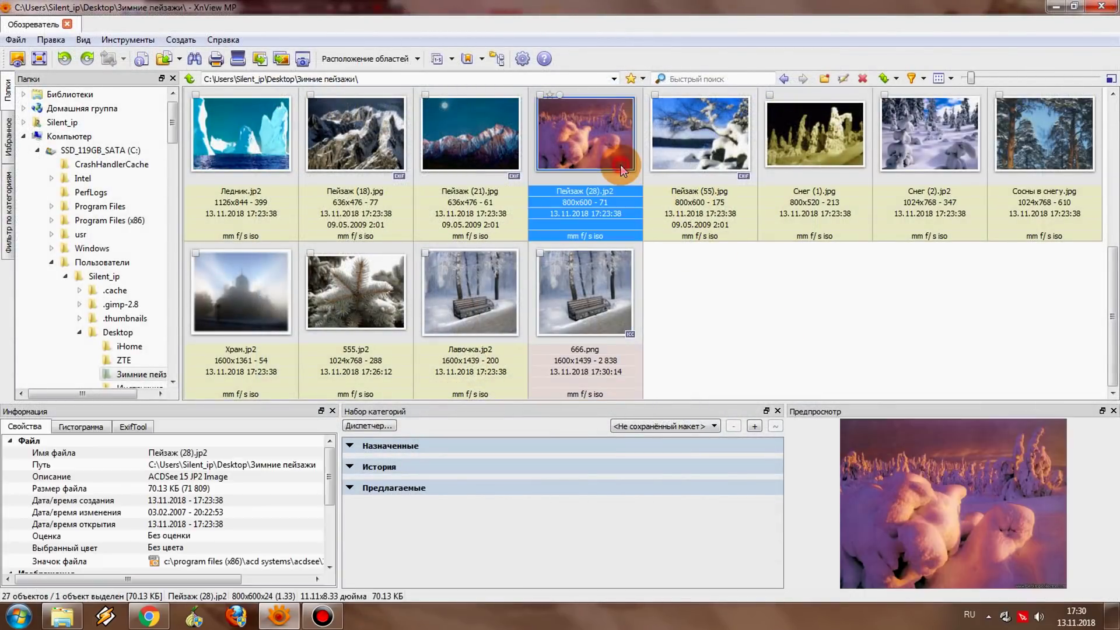
pyautogui.hotkey('ctrl', 'a')
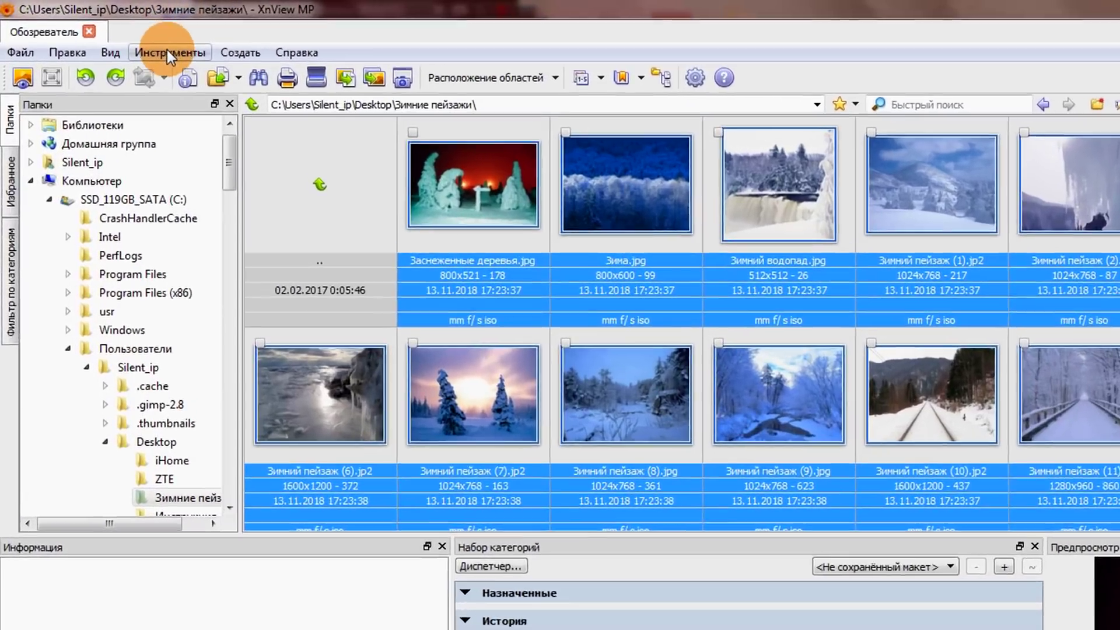
pyautogui.click(126, 39)
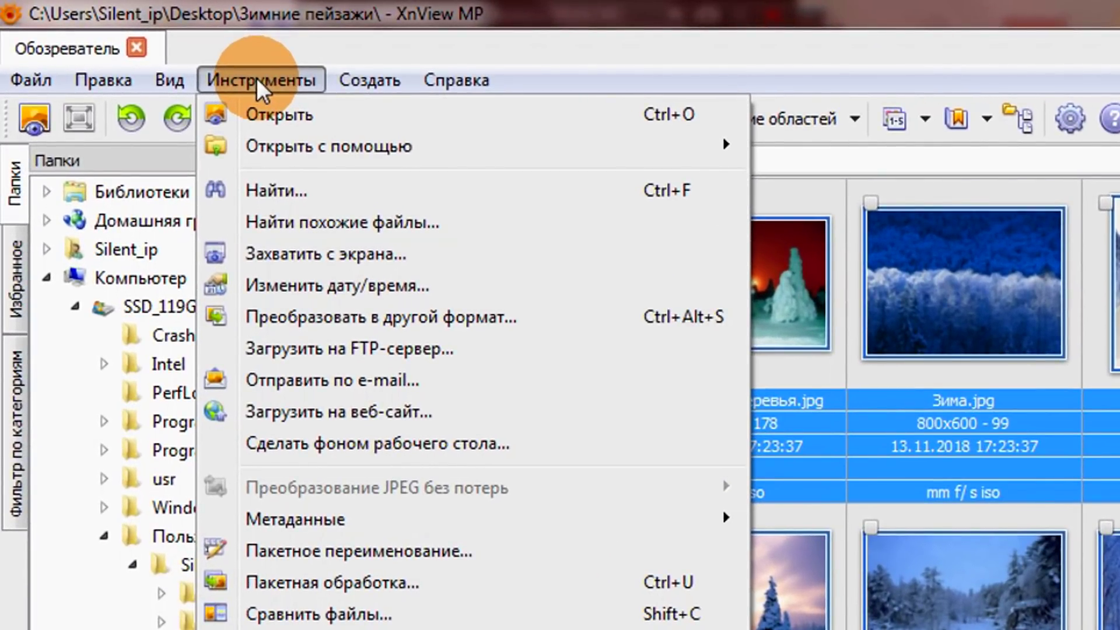
pyautogui.click(426, 227)
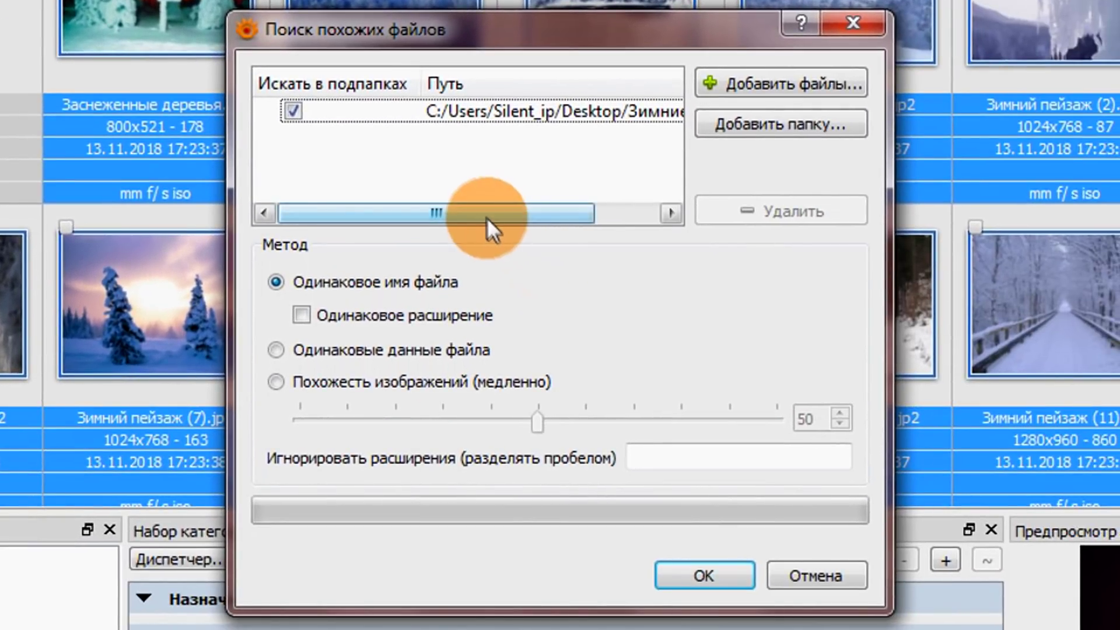
# Step: Set the similar files search method to image similarity, Похожесть изображений (медленно)
pyautogui.moveTo(824, 390); pyautogui.dragTo(880, 388)
pyautogui.moveTo(541, 211); pyautogui.dragTo(391, 216)
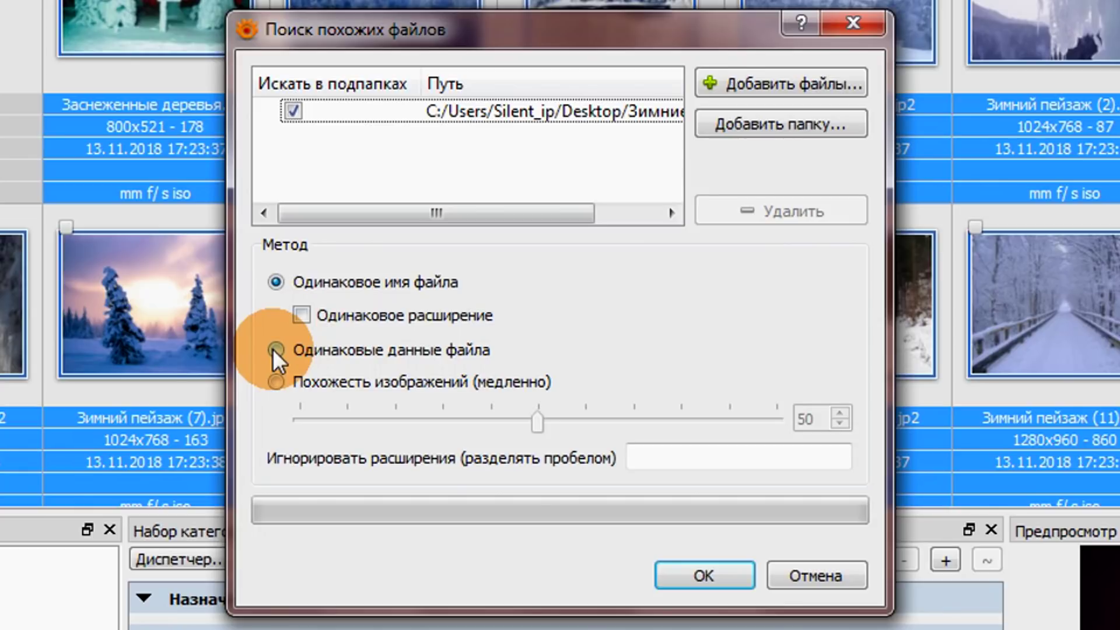
pyautogui.click(280, 385)
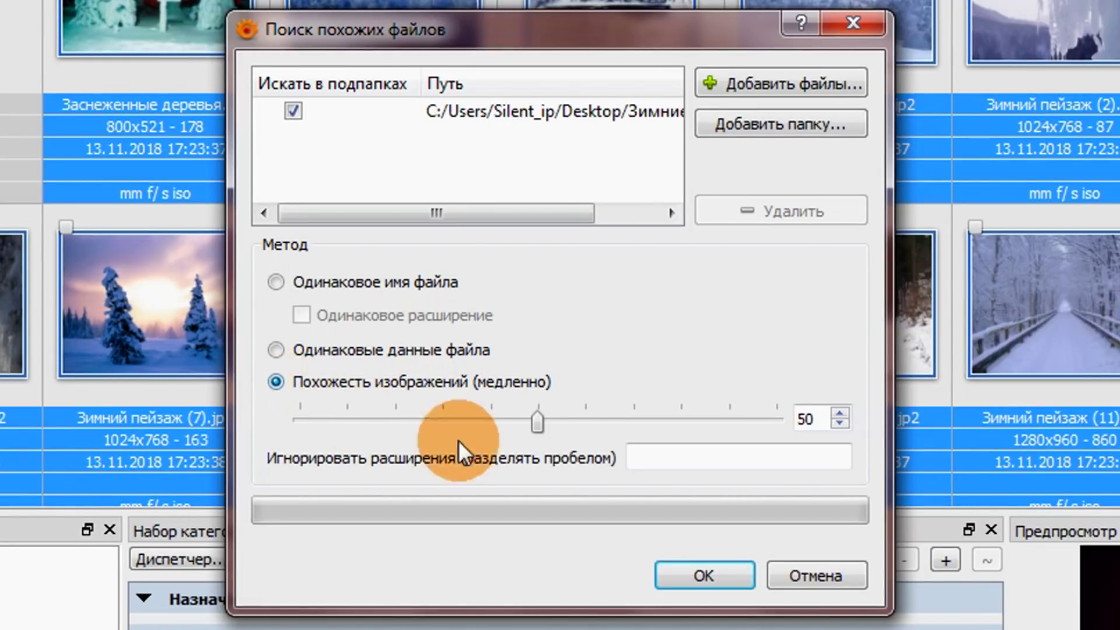
# Step: Set the image similarity threshold to 98 and run the similar files search on the Зимние пейзажи folder
pyautogui.moveTo(537, 423); pyautogui.dragTo(765, 425)
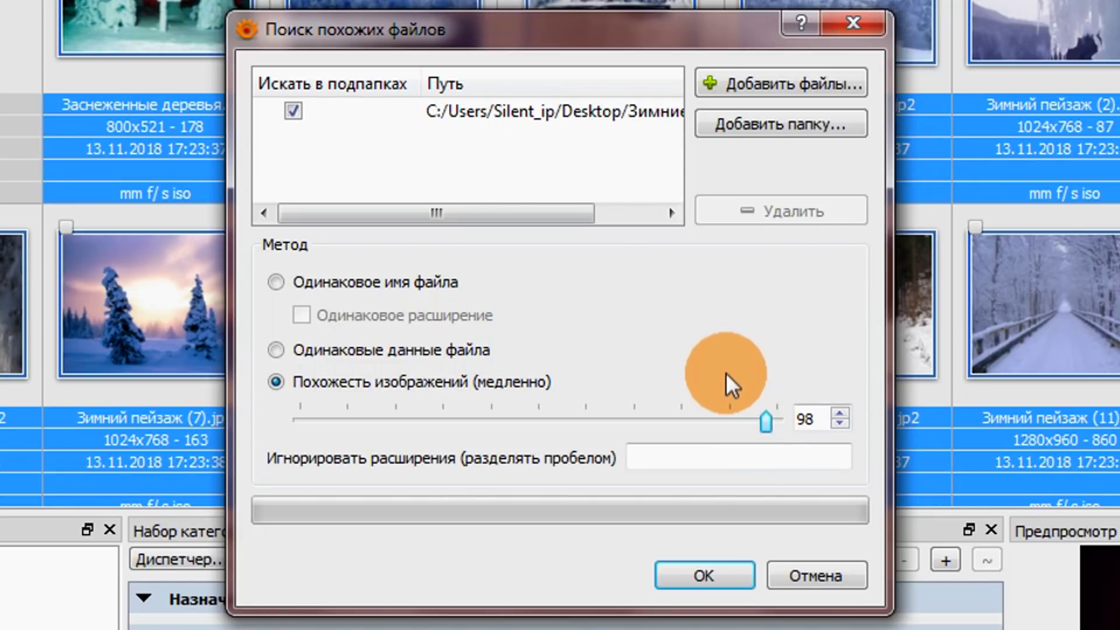
pyautogui.click(726, 574)
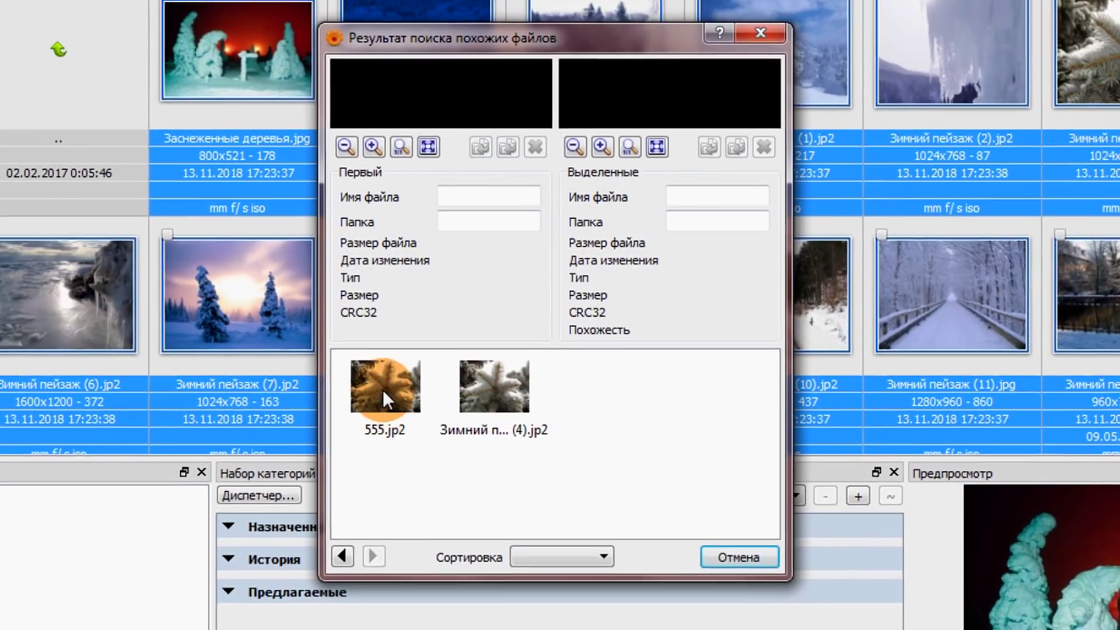
# Step: Compare the duplicate pair 555.jp2 and Зимний пейзаж (4).jp2 in an enlarged results window with bigger previews, and close the results
pyautogui.click(487, 404)
pyautogui.moveTo(605, 9); pyautogui.dragTo(560, 0)
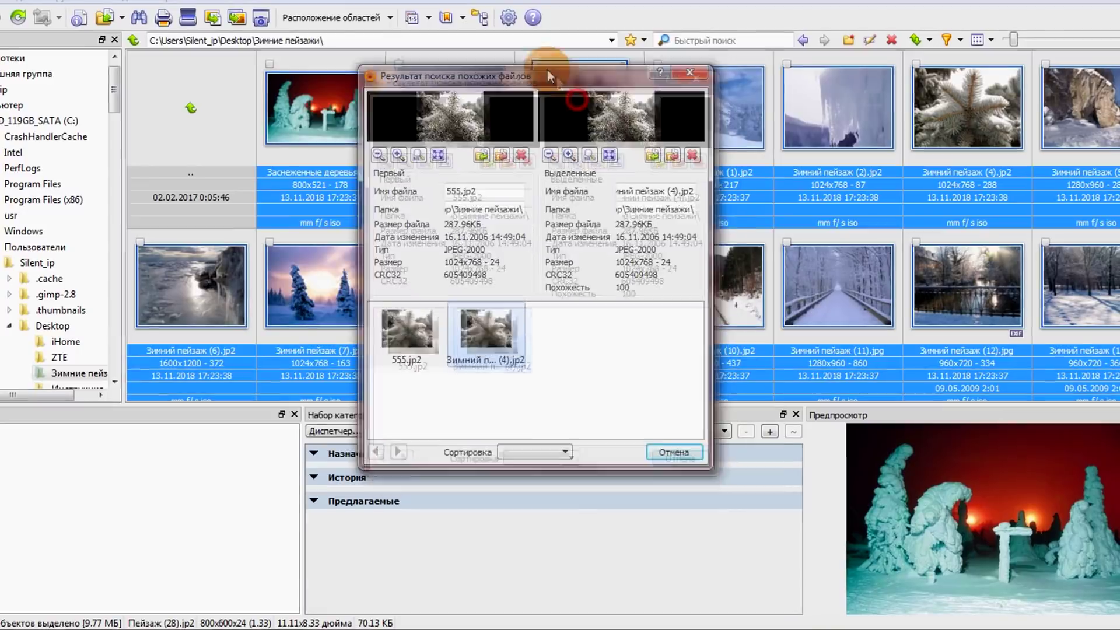
pyautogui.moveTo(547, 69); pyautogui.dragTo(470, 12)
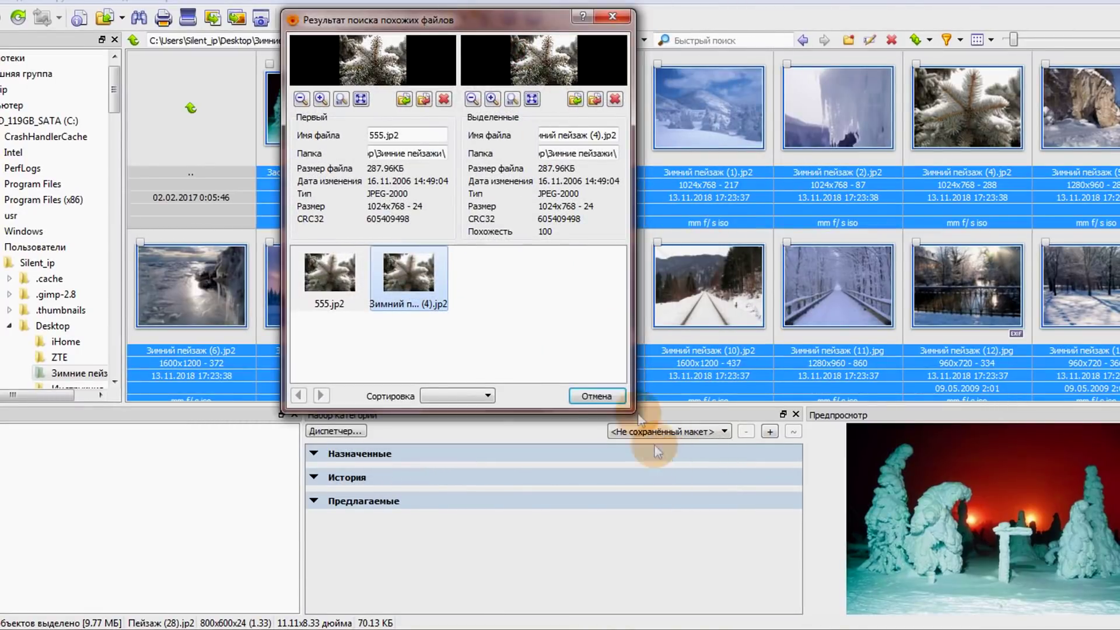
pyautogui.moveTo(636, 408); pyautogui.dragTo(846, 615)
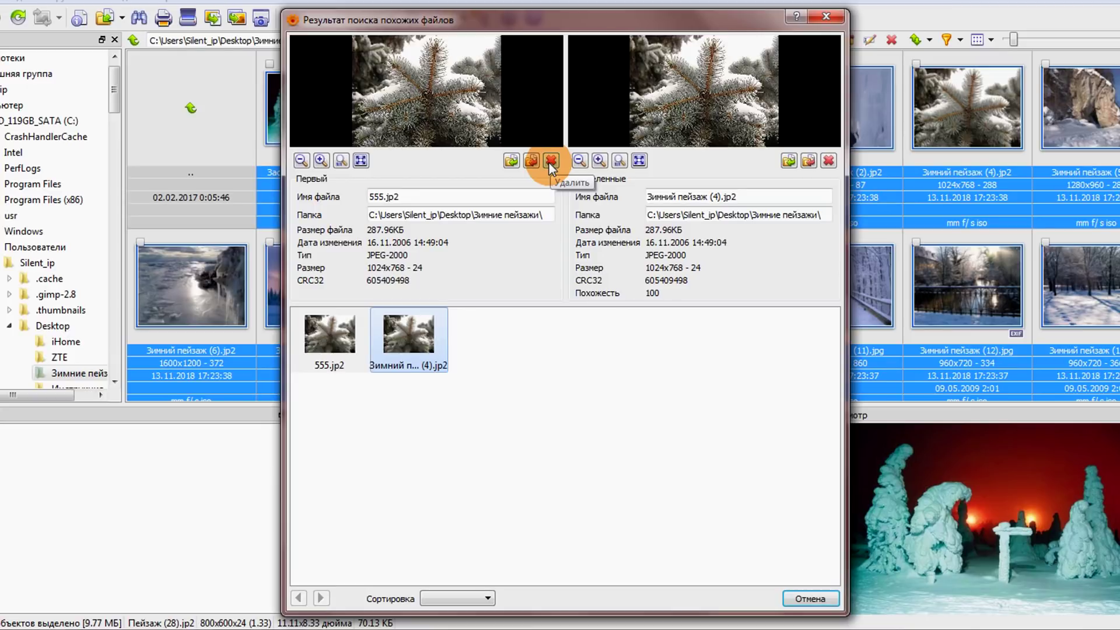
pyautogui.moveTo(603, 301); pyautogui.dragTo(596, 408)
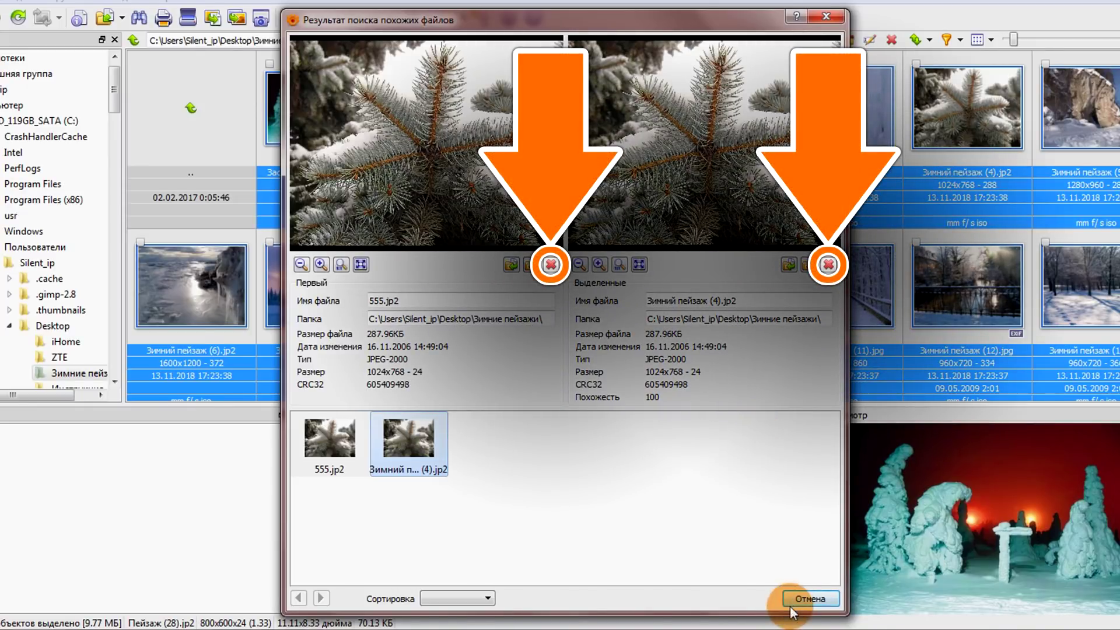
pyautogui.click(808, 601)
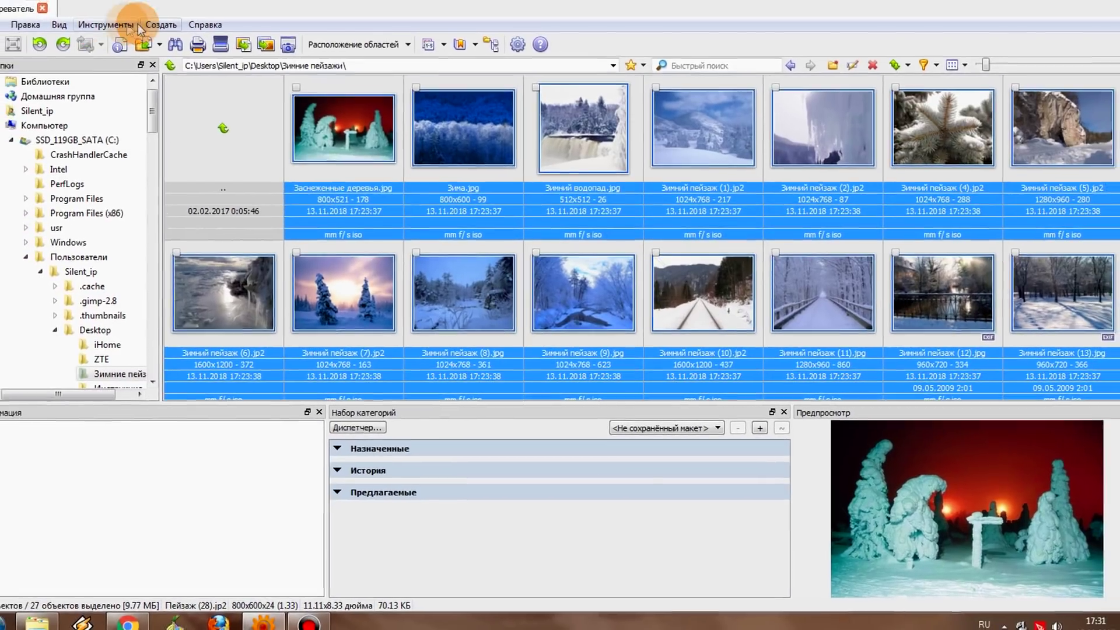
# Step: Reopen the similar files search, lower the image similarity threshold, and run the search again
pyautogui.click(193, 20)
pyautogui.click(163, 109)
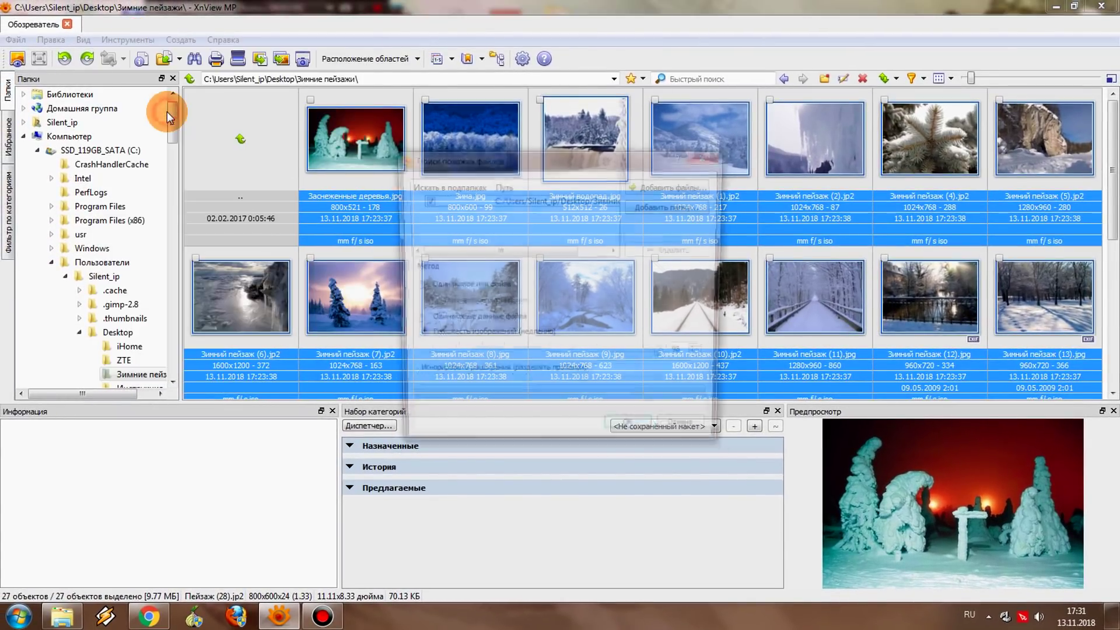
pyautogui.moveTo(664, 355); pyautogui.dragTo(570, 363)
pyautogui.click(634, 434)
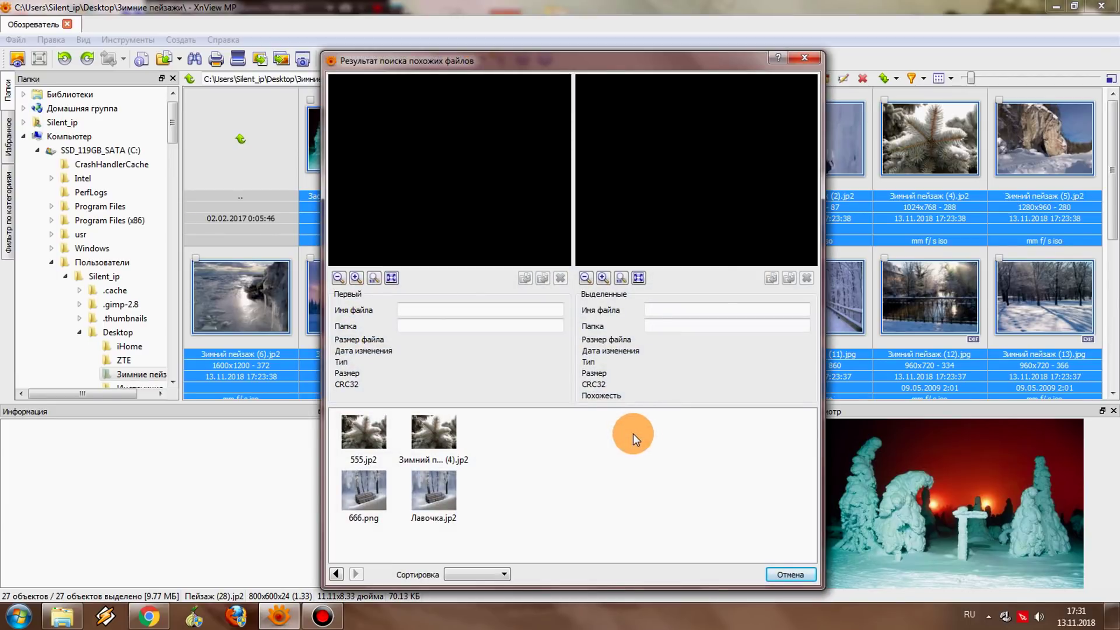
# Step: Compare 666.png with Лавочка.jp2 in the similar files search results
pyautogui.click(359, 499)
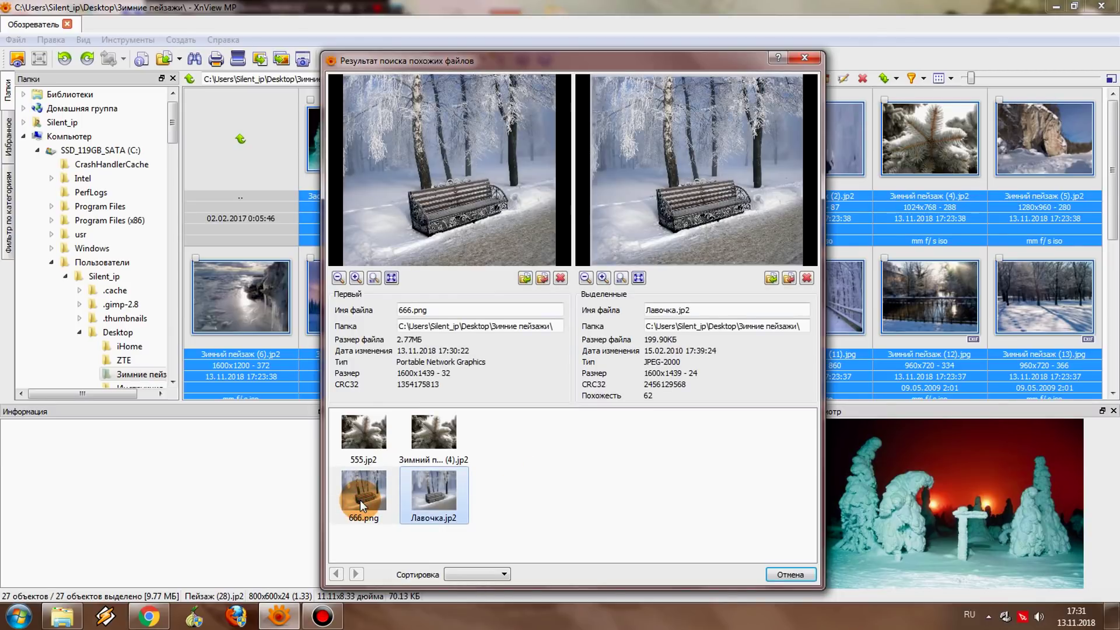
pyautogui.click(470, 508)
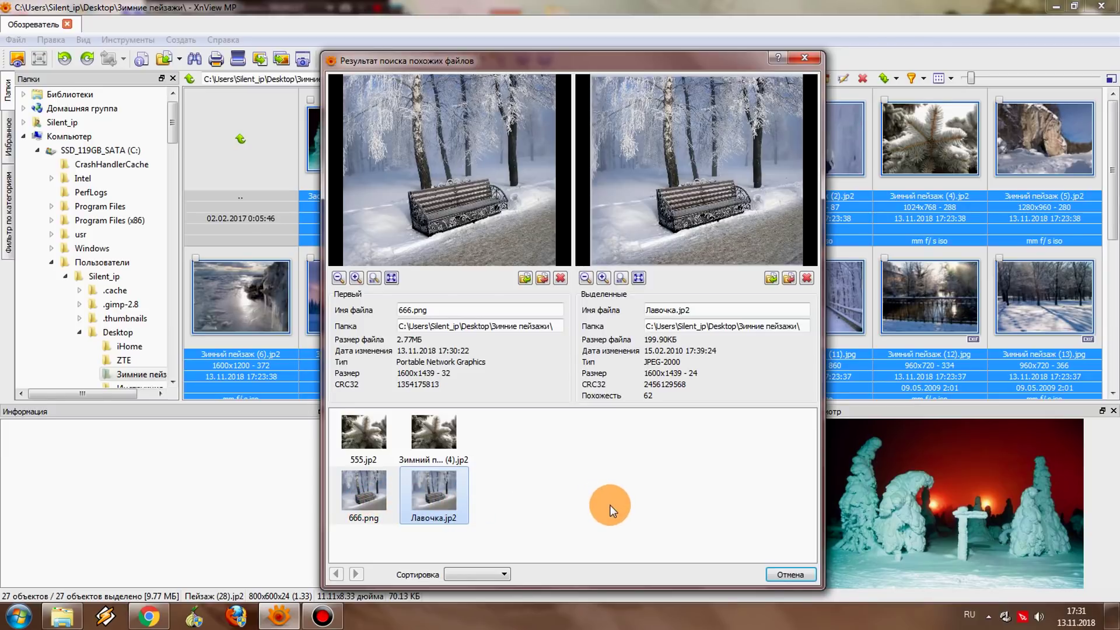